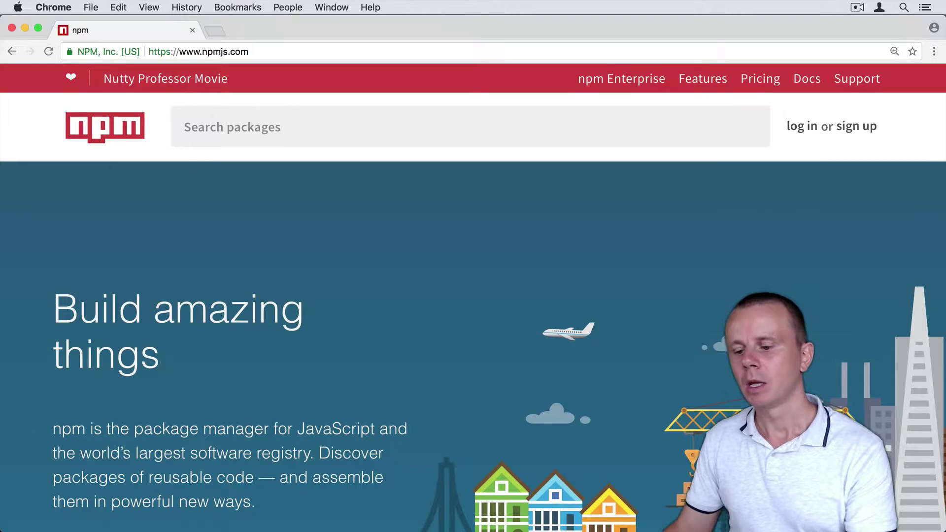
scroll(826, 387, "down", 5)
scroll(827, 388, "down", 5)
scroll(827, 388, "down", 5)
scroll(446, 245, "down", 5)
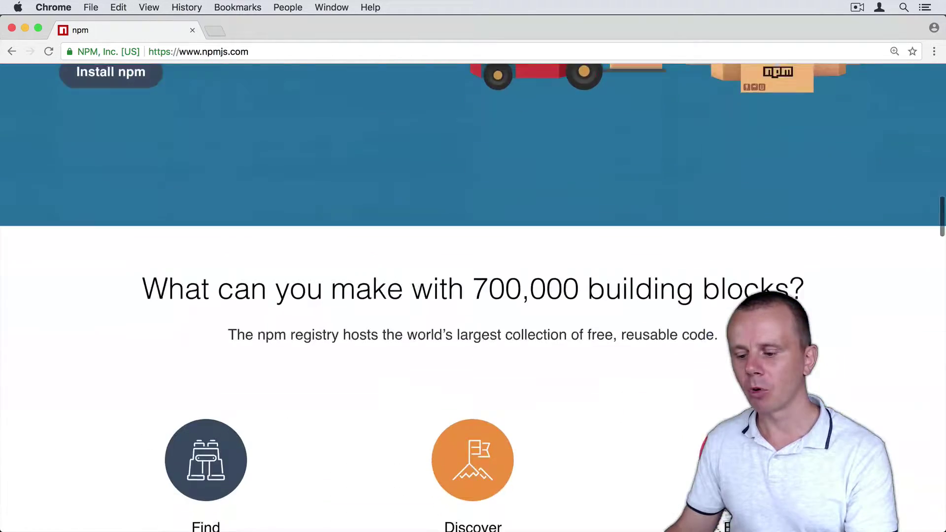
Step: Search for babel-cli and open its page, highlighting version 6.26.0 and 511,594 weekly downloads
left_click_drag(167, 248, 811, 244)
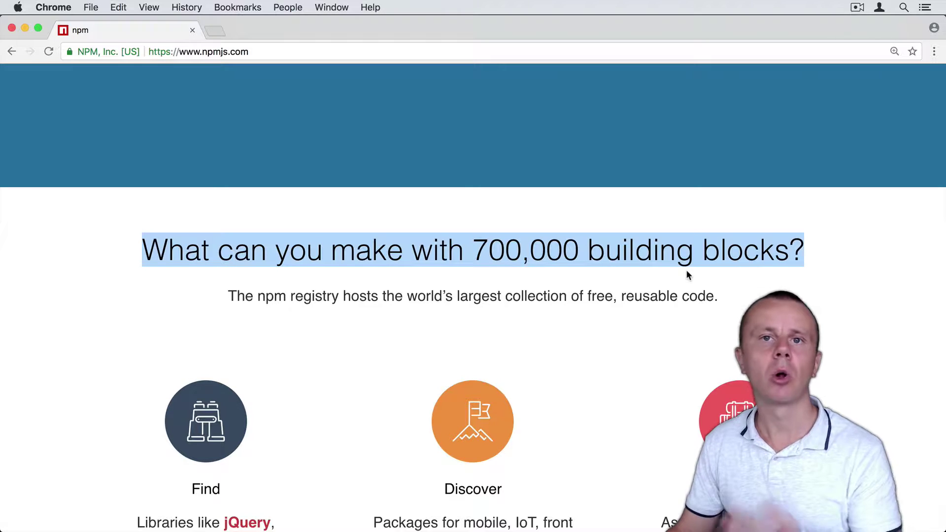
scroll(687, 275, "up", 10)
scroll(318, 173, "up", 10)
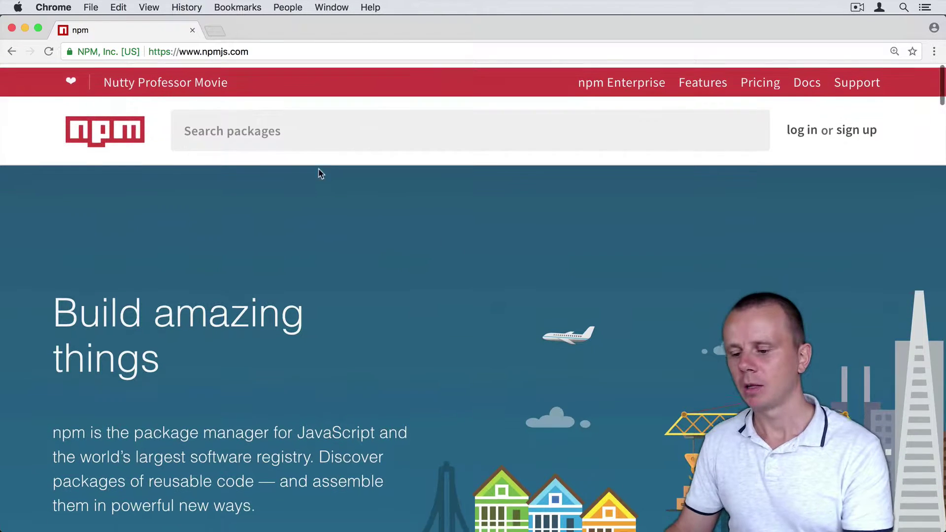
left_click(283, 126)
type("babel")
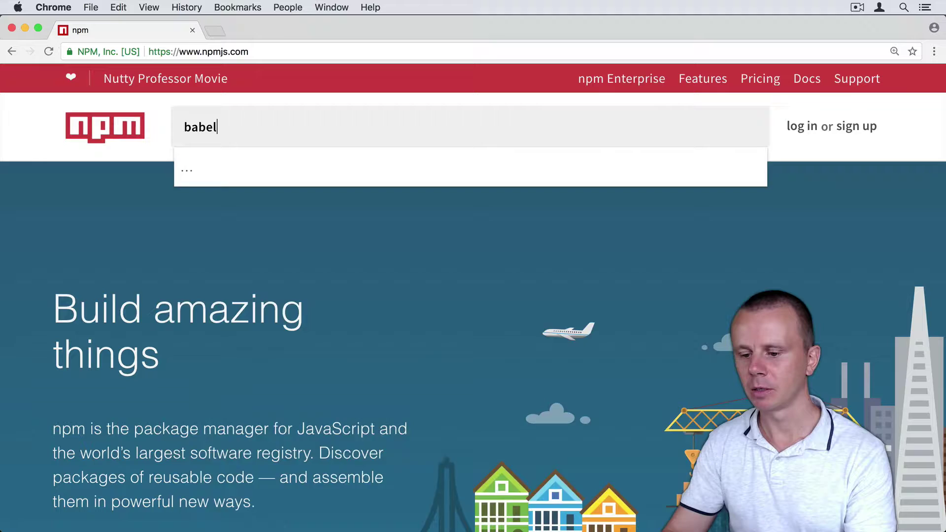
type("-cli")
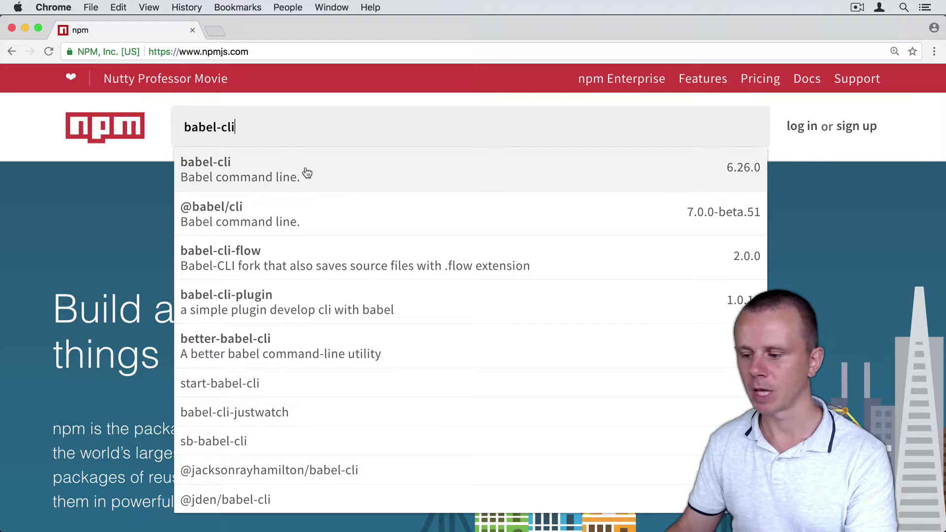
left_click(305, 169)
scroll(556, 292, "down", 3)
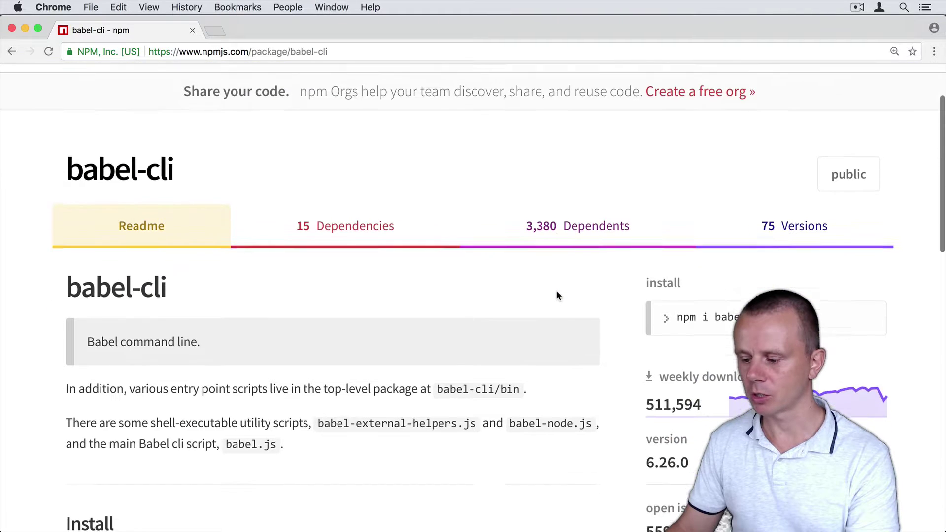
scroll(656, 315, "down", 4)
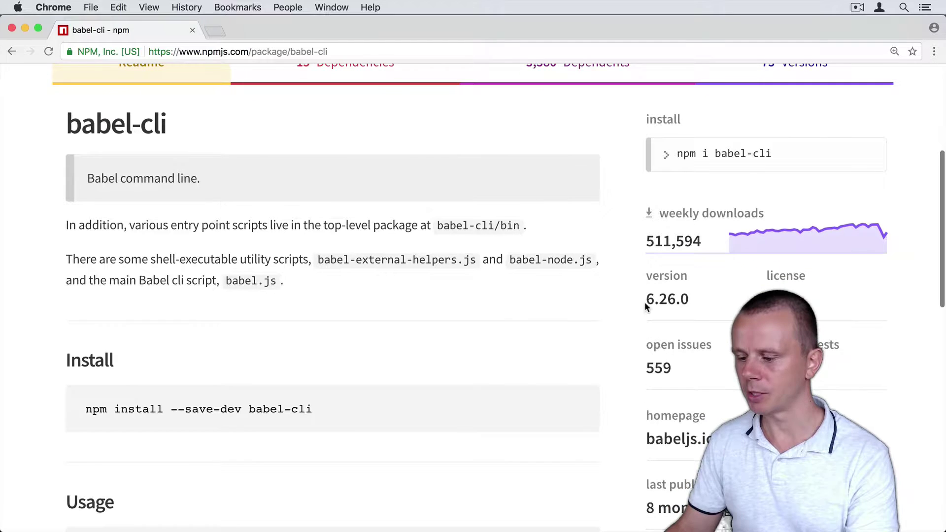
left_click_drag(644, 302, 685, 300)
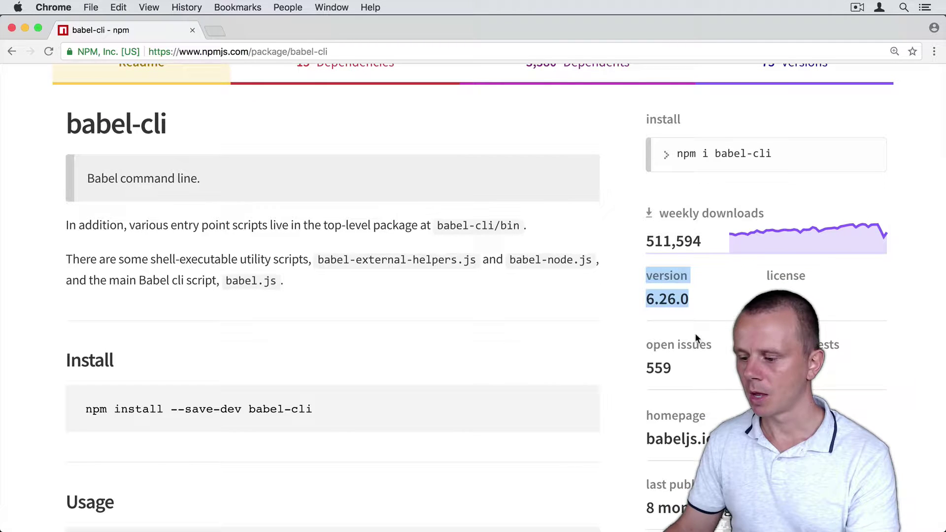
left_click_drag(646, 241, 707, 247)
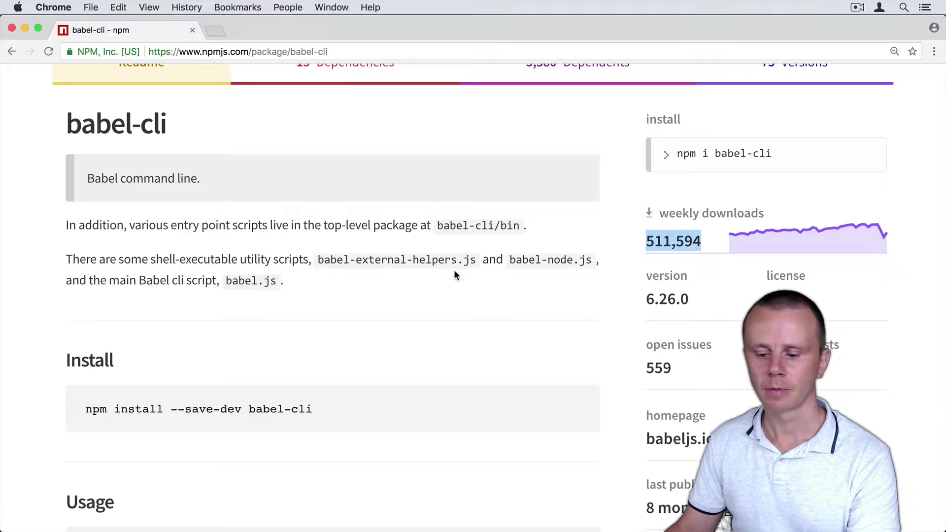
scroll(249, 312, "up", 2)
Step: View babel-cli's 15 dependencies, then its 3,380 dependents
left_click(342, 139)
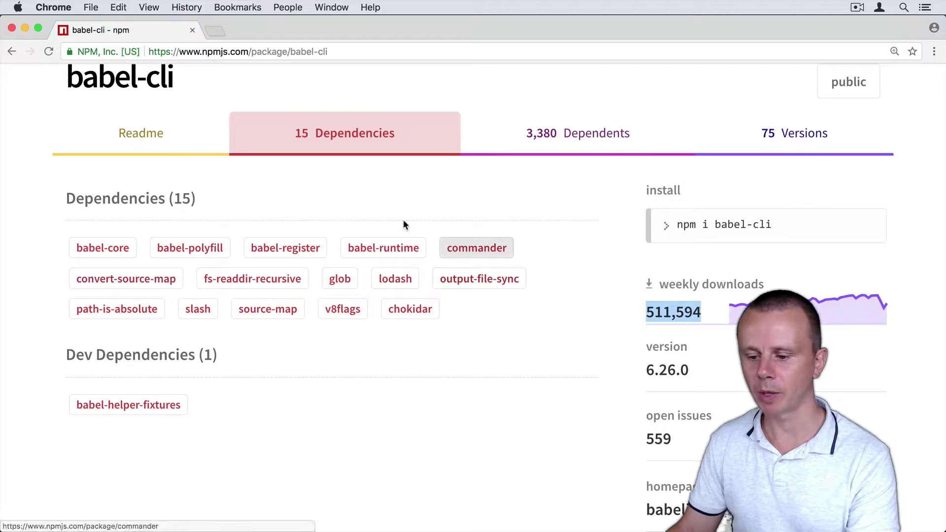
scroll(495, 158, "up", 1)
left_click(581, 160)
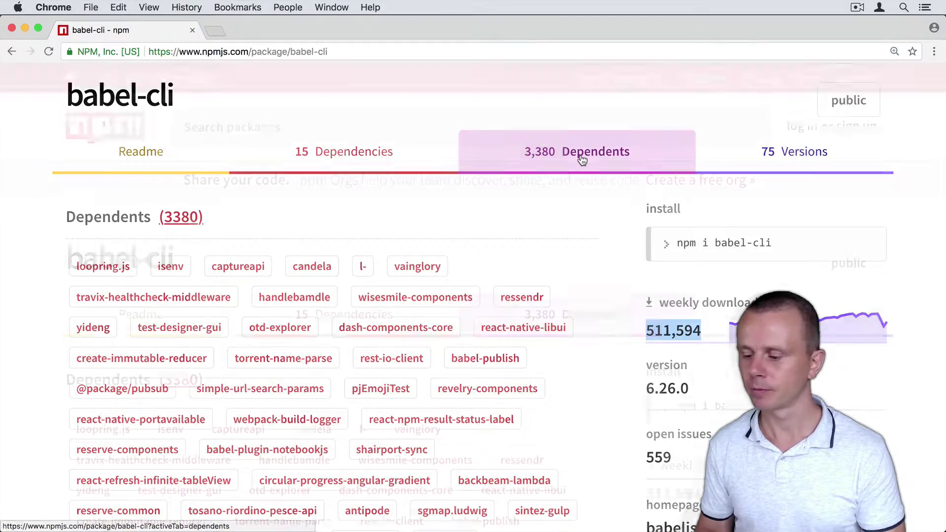
scroll(438, 237, "down", 1)
scroll(439, 237, "down", 5)
scroll(438, 238, "down", 1)
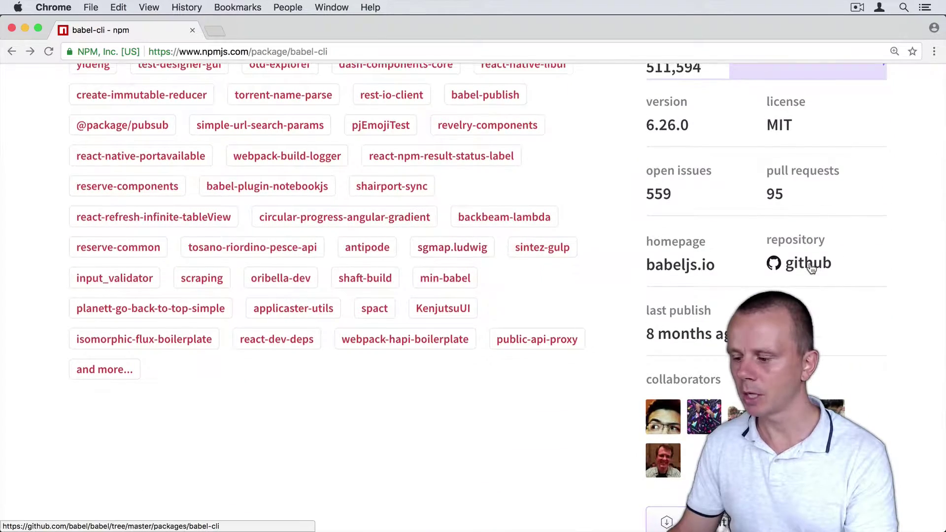
scroll(814, 250, "down", 1)
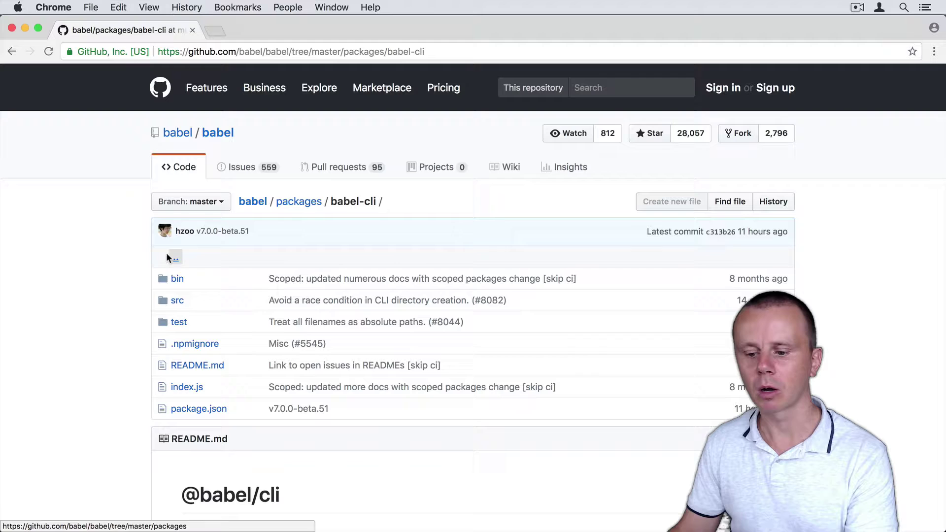
scroll(210, 346, "down", 1)
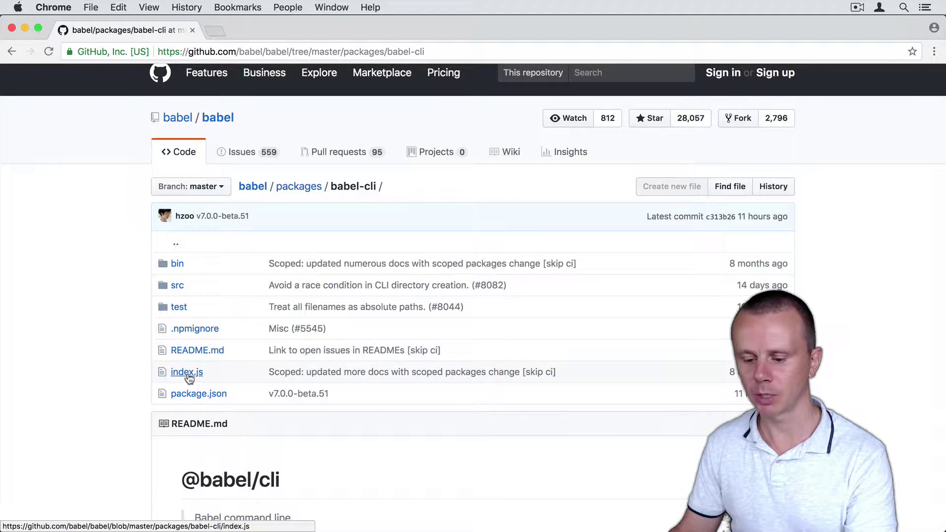
Step: On GitHub, view babel-cli's index.js and bin/babel.js, then return to the babel-cli folder
left_click(187, 373)
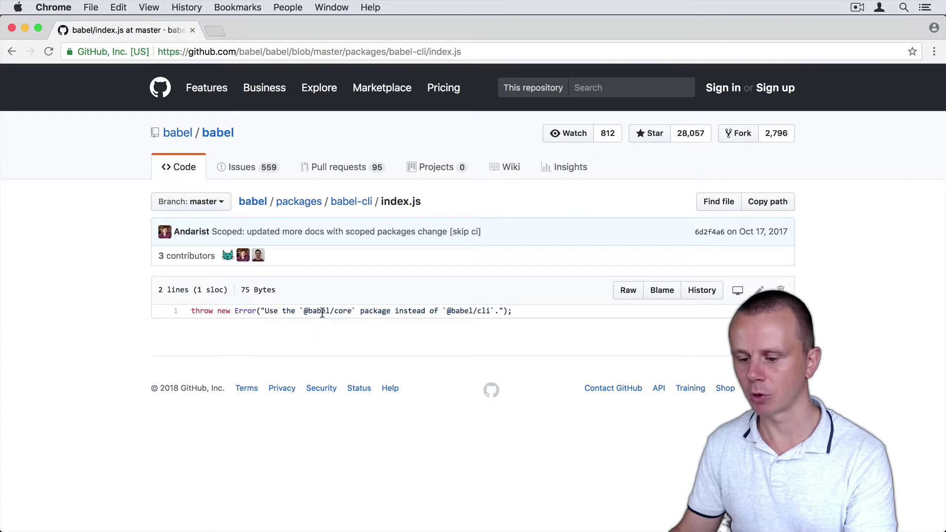
left_click(350, 202)
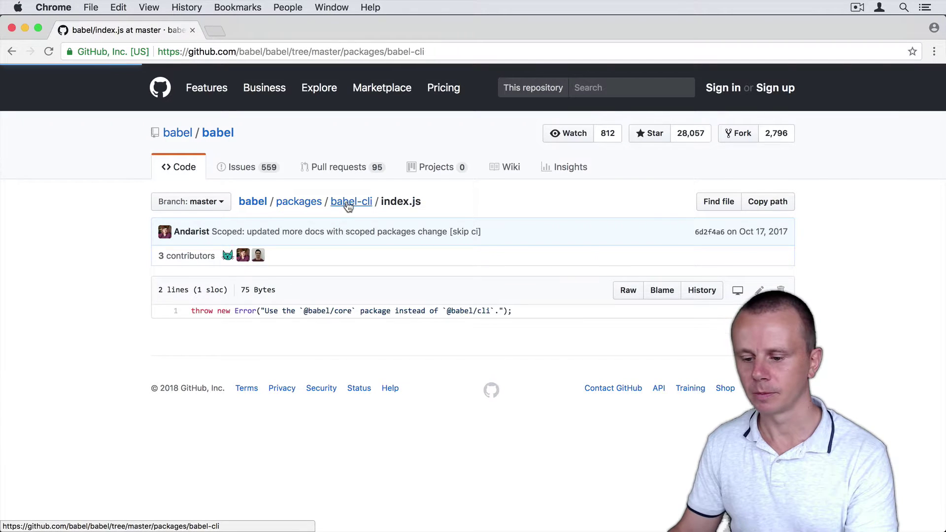
left_click(177, 280)
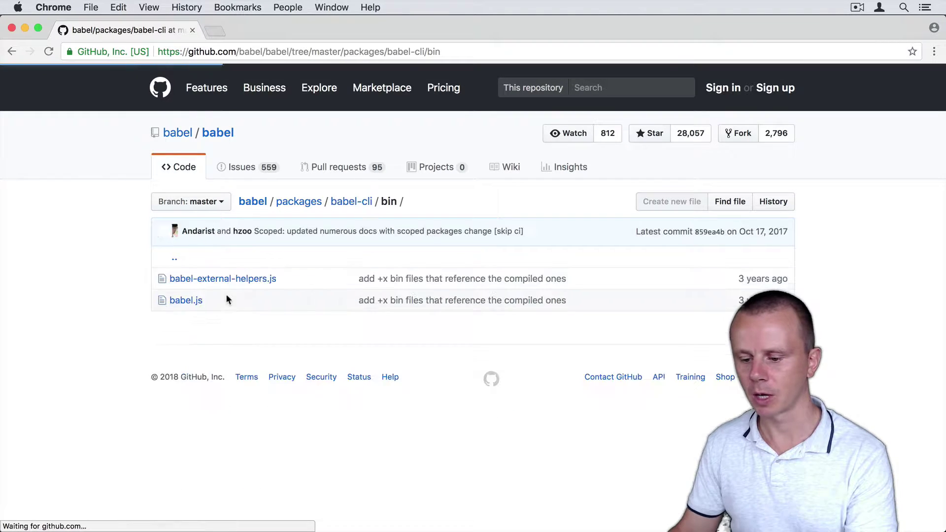
left_click(186, 301)
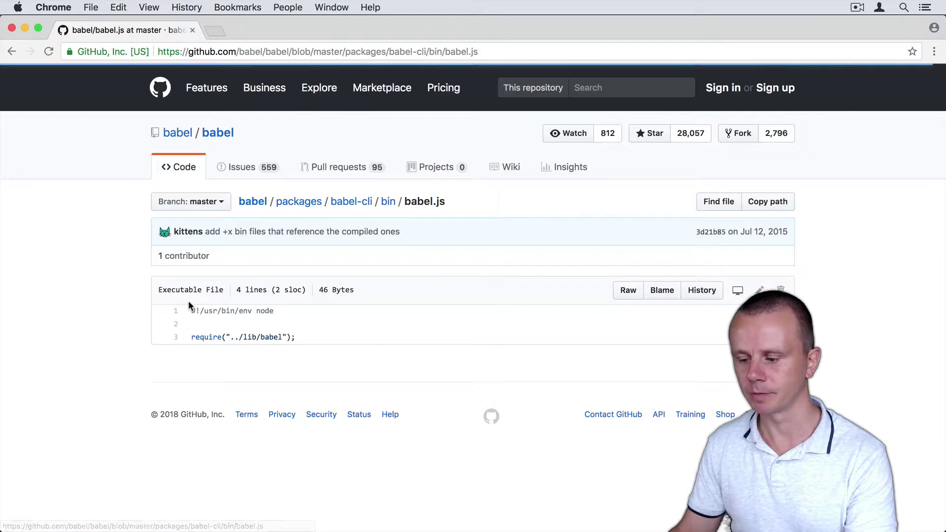
left_click(7, 52)
left_click(7, 52)
Step: Back on npm, open react (16.4.0, 1,619,886 weekly downloads) and list its 25,524 dependents
left_click(8, 52)
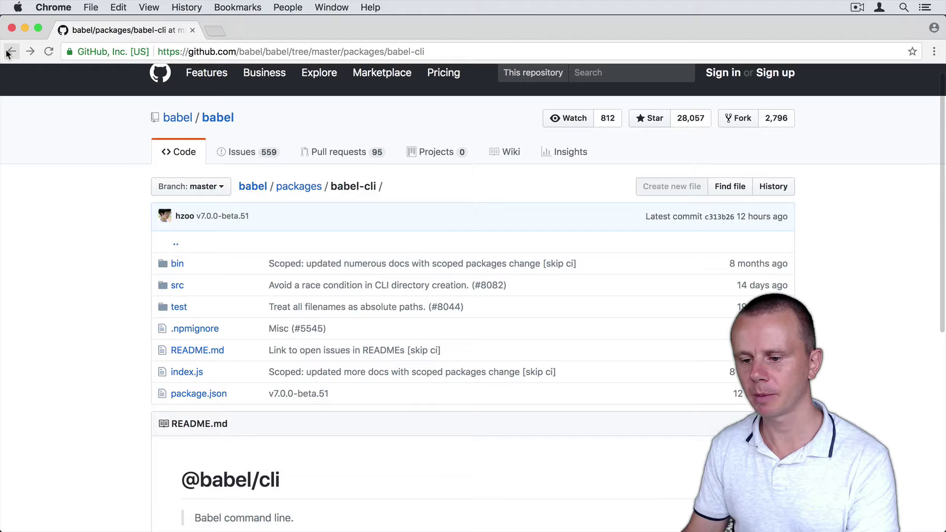
left_click(8, 52)
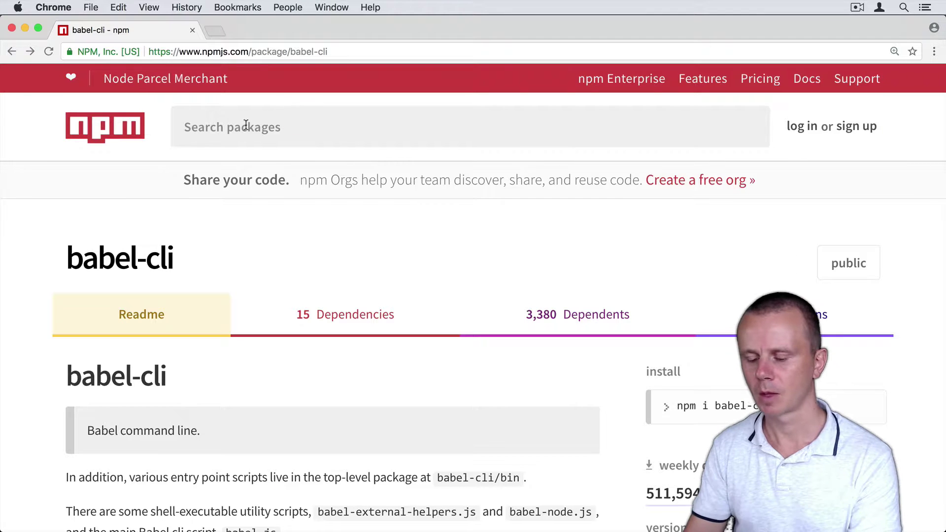
type("react")
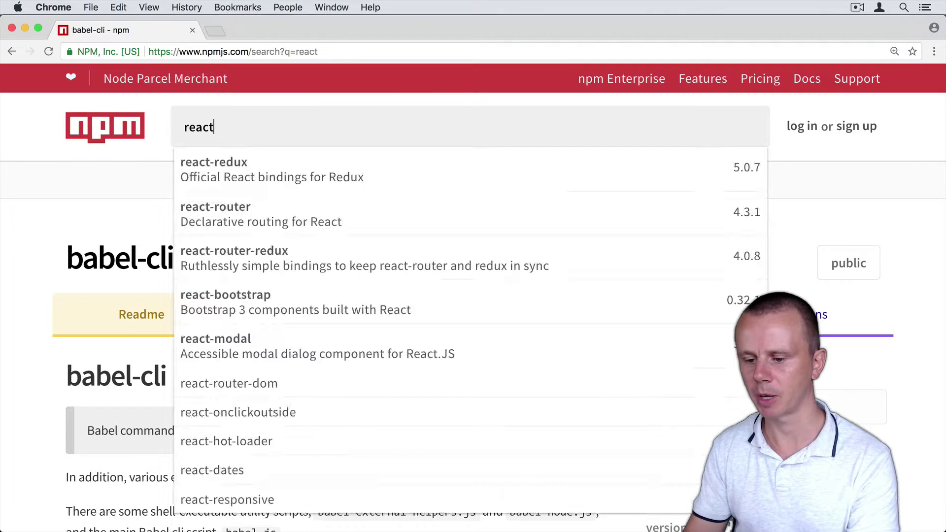
key("Return")
left_click(272, 259)
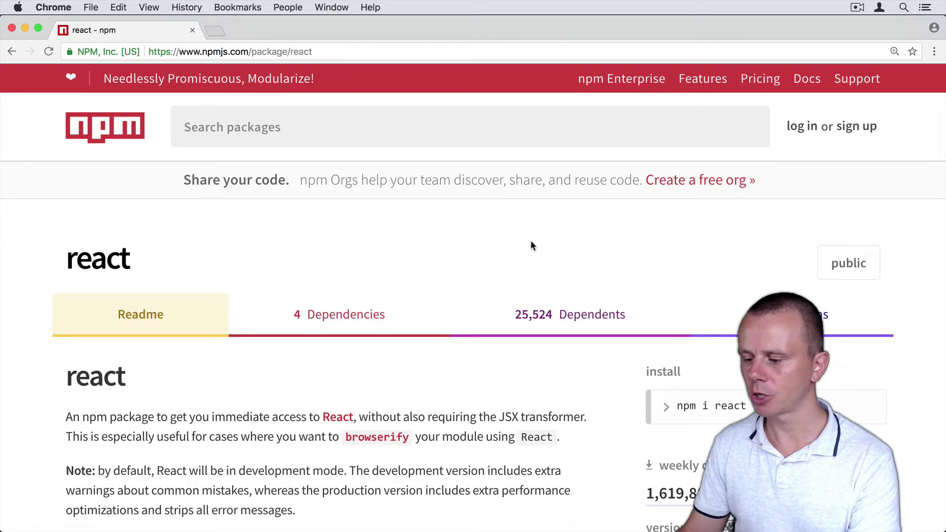
scroll(531, 241, "down", 3)
scroll(531, 240, "down", 2)
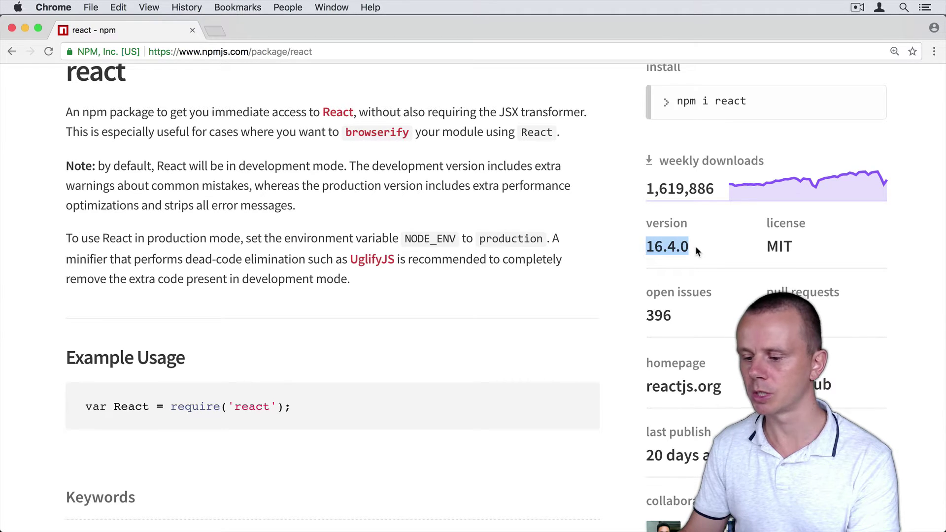
scroll(459, 223, "up", 3)
scroll(451, 177, "up", 1)
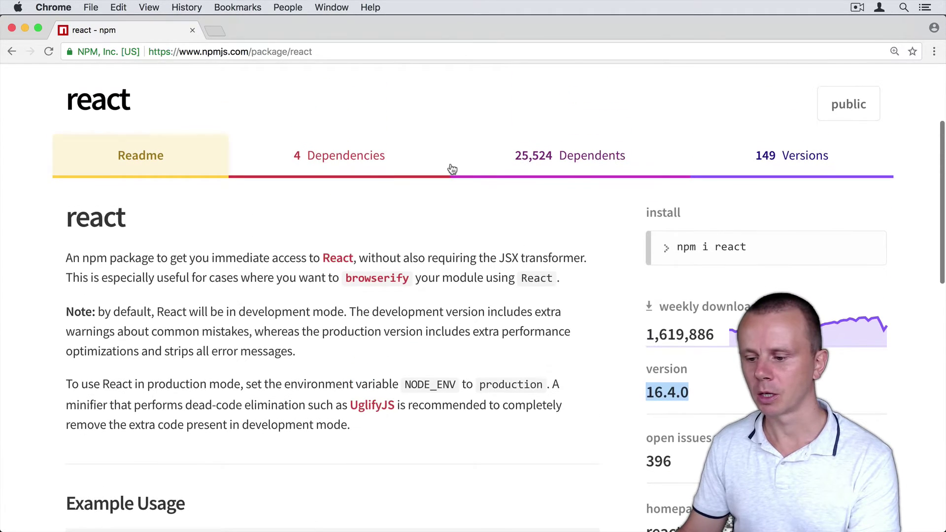
left_click(567, 159)
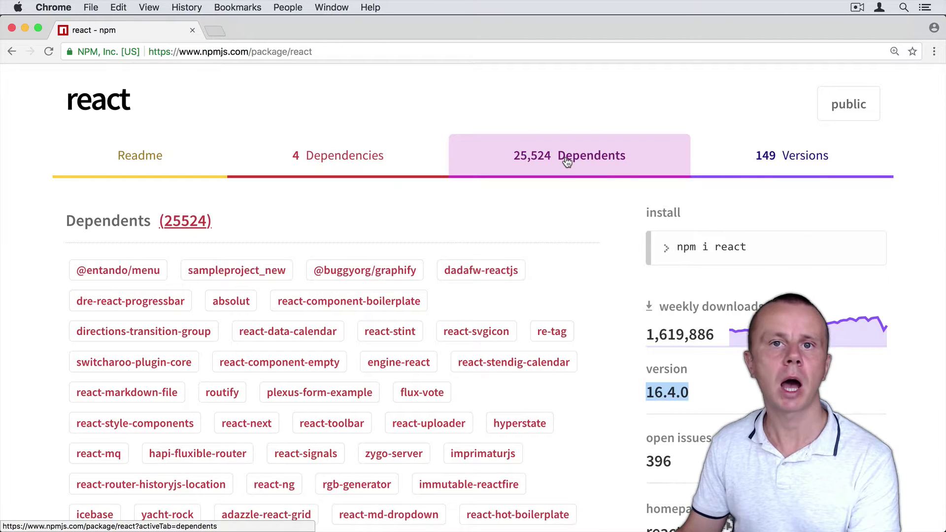